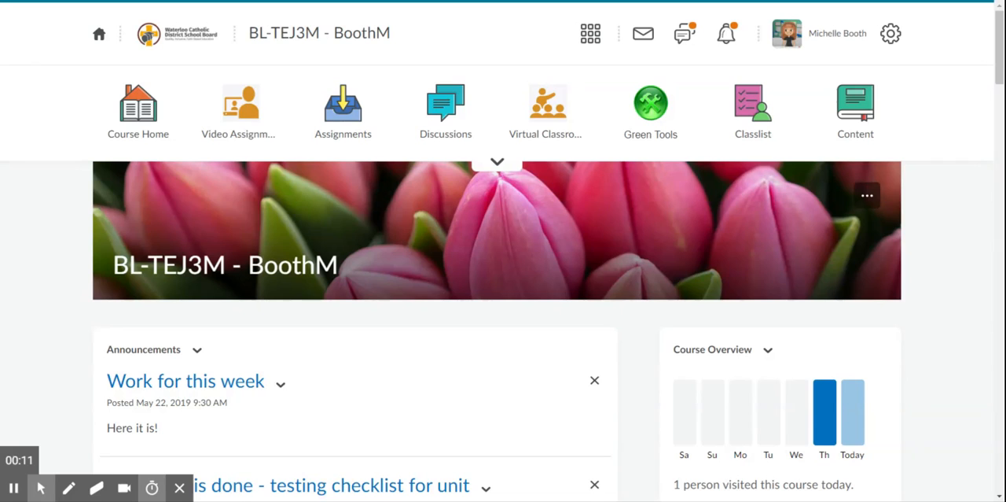
# Step: Open the Processing Programming Sample assignment for editing and show its aligned expectations
pyautogui.click(344, 111)
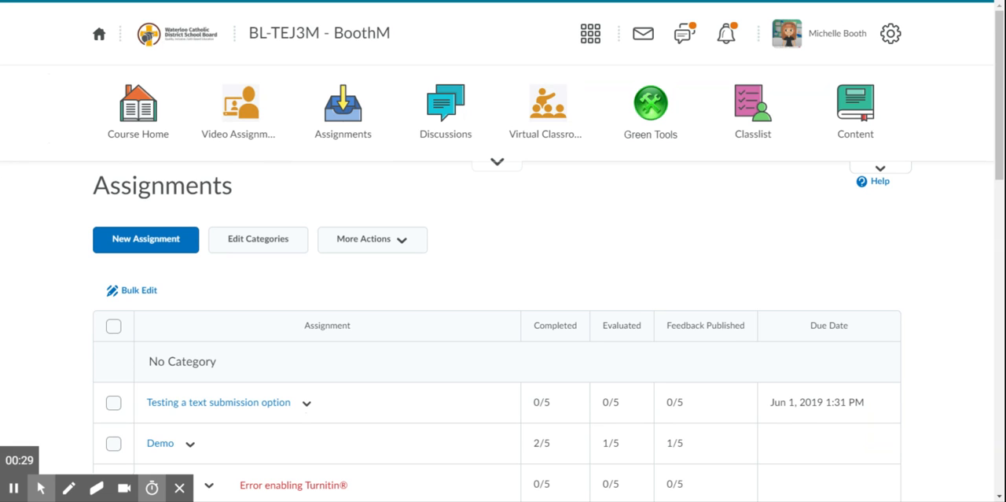
pyautogui.moveTo(999, 95); pyautogui.dragTo(975, 258)
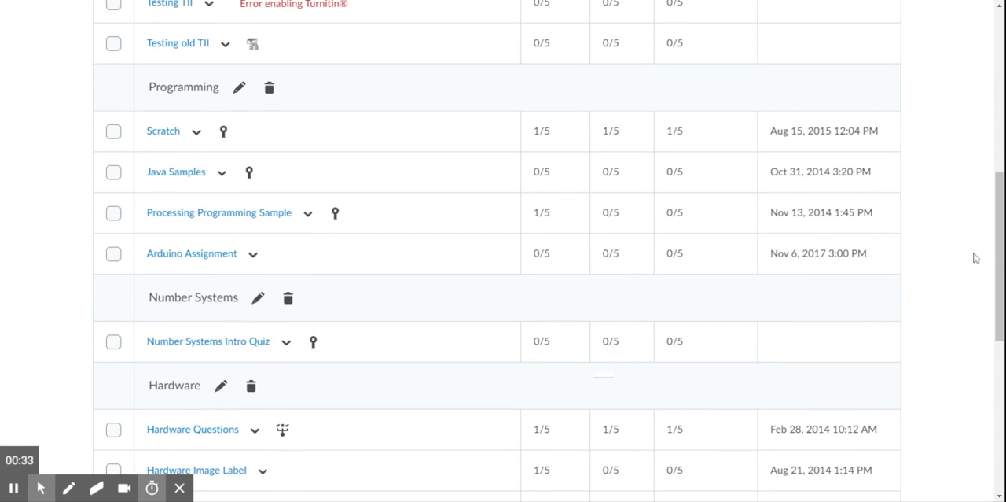
pyautogui.click(307, 214)
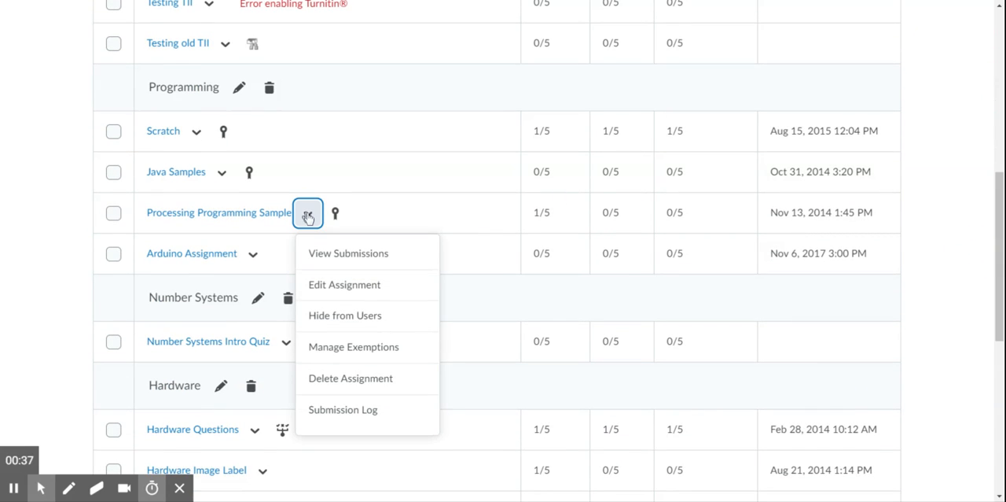
pyautogui.click(319, 287)
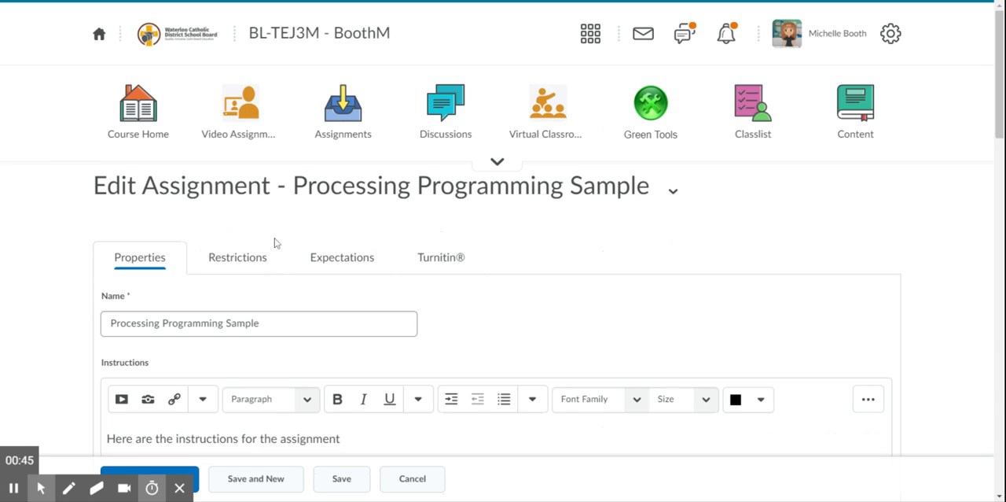
pyautogui.click(334, 262)
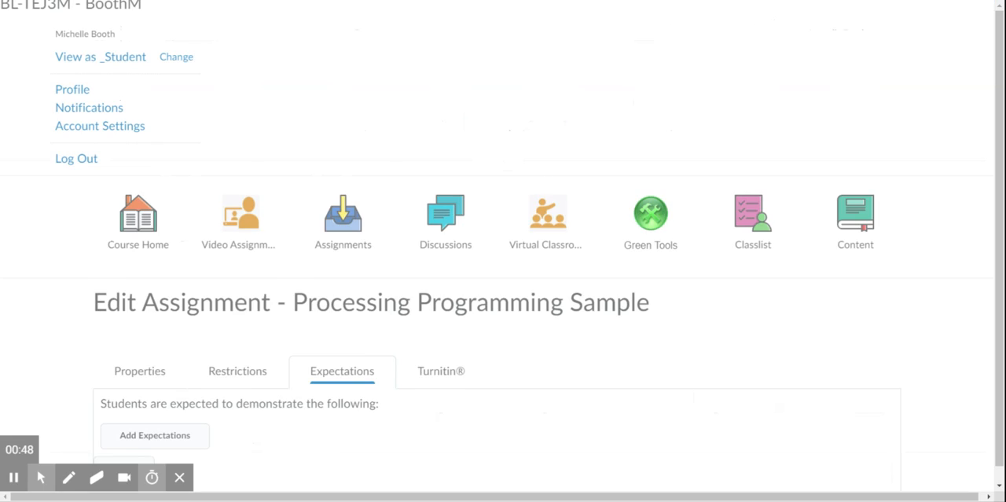
pyautogui.moveTo(1000, 159); pyautogui.dragTo(1001, 267)
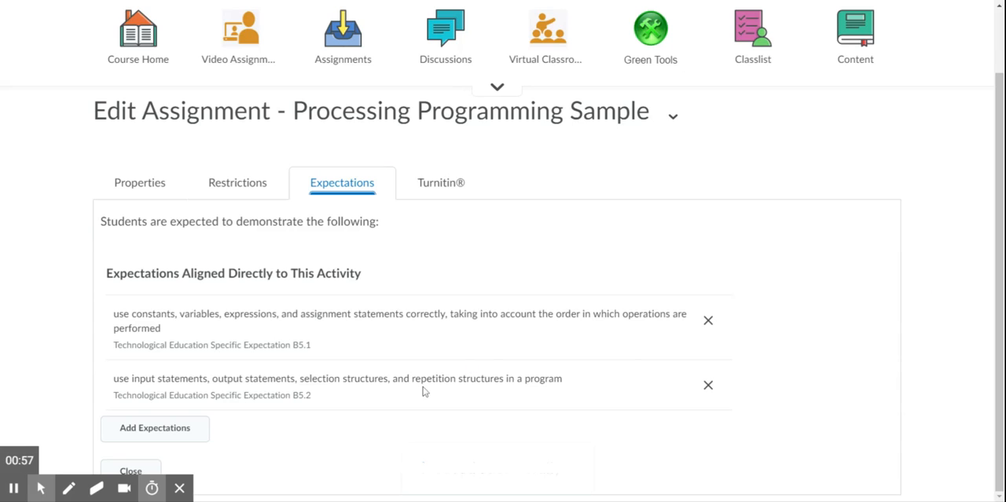
# Step: Find the expectation mentioning "parallel" port, Technological Education Specific Expectation A1.2, and add it to the assignment
pyautogui.click(182, 434)
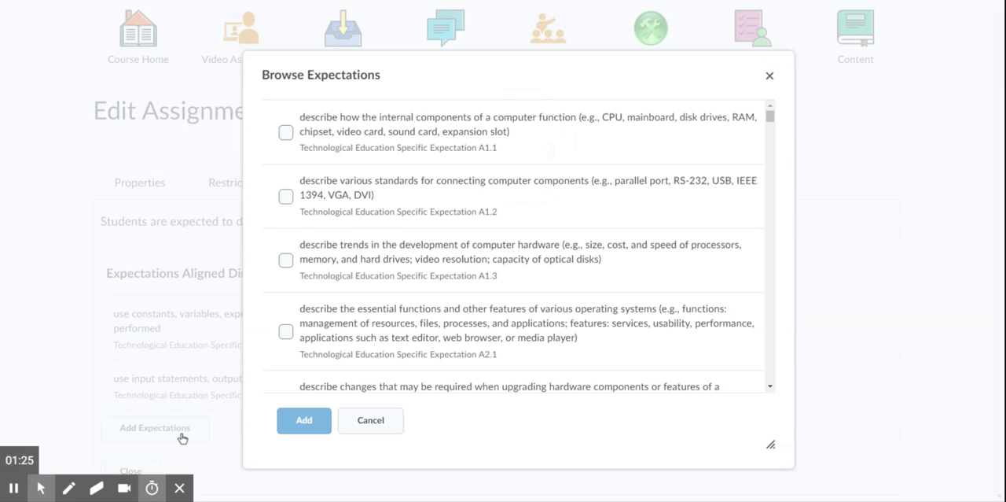
pyautogui.write('paralel')
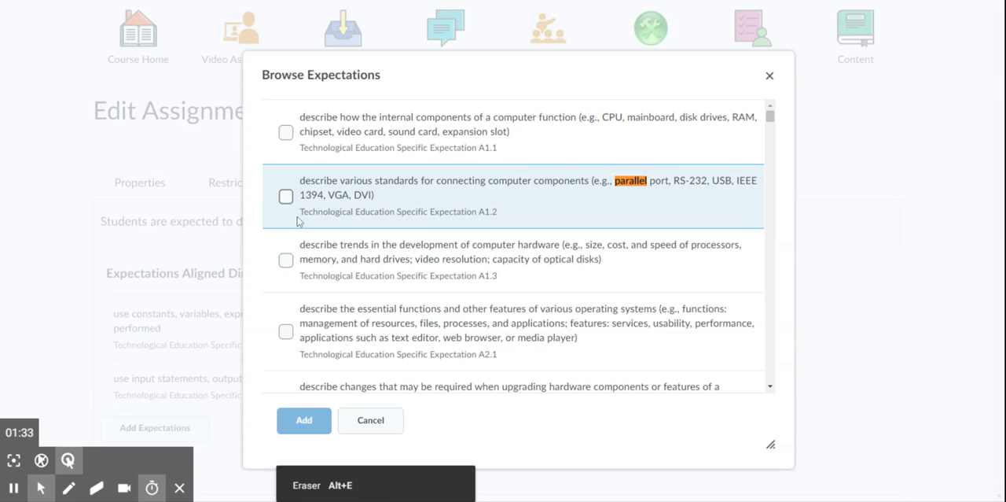
pyautogui.click(285, 197)
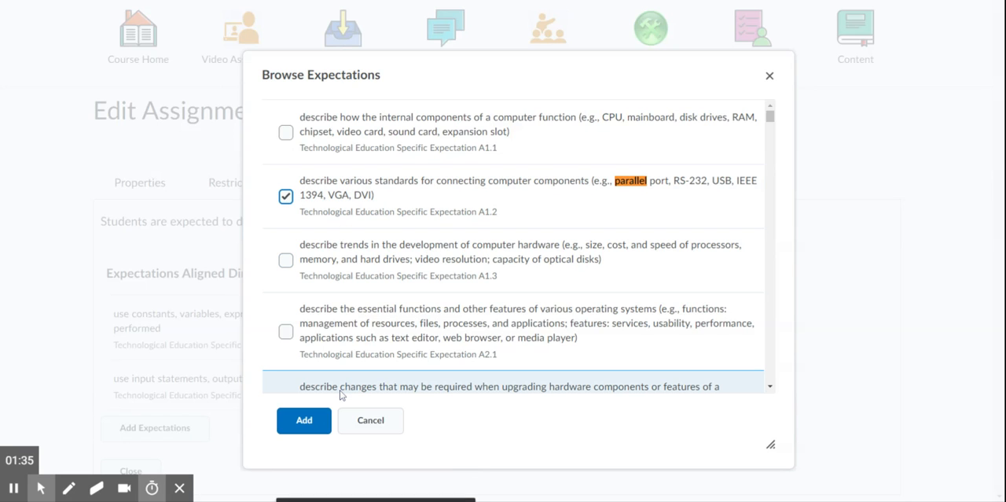
pyautogui.click(301, 421)
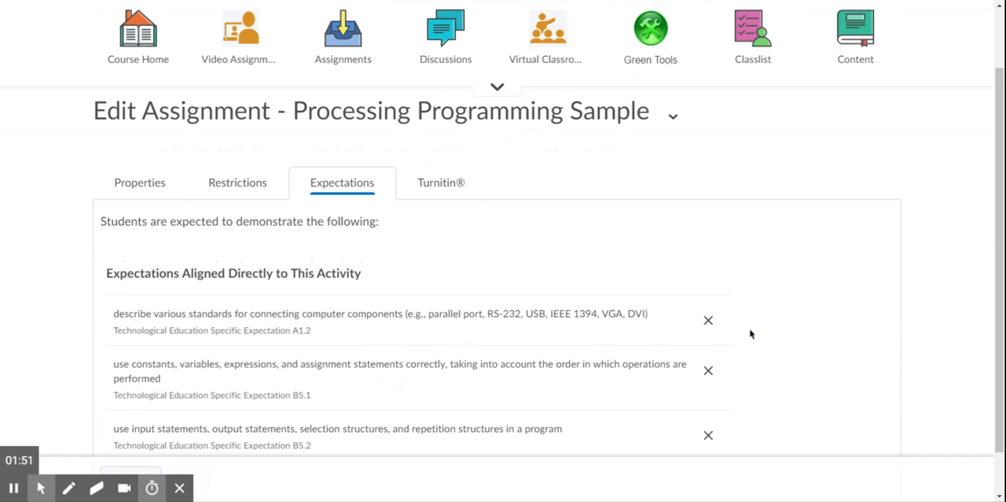
# Step: Remove expectation B5.1 on constants, variables and expressions from the assignment, and close the assignment editor
pyautogui.click(709, 377)
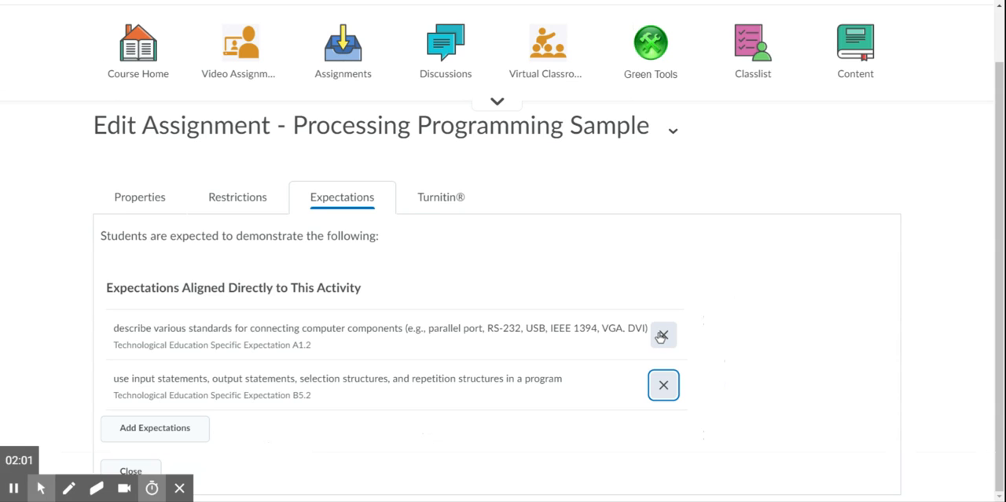
pyautogui.click(128, 471)
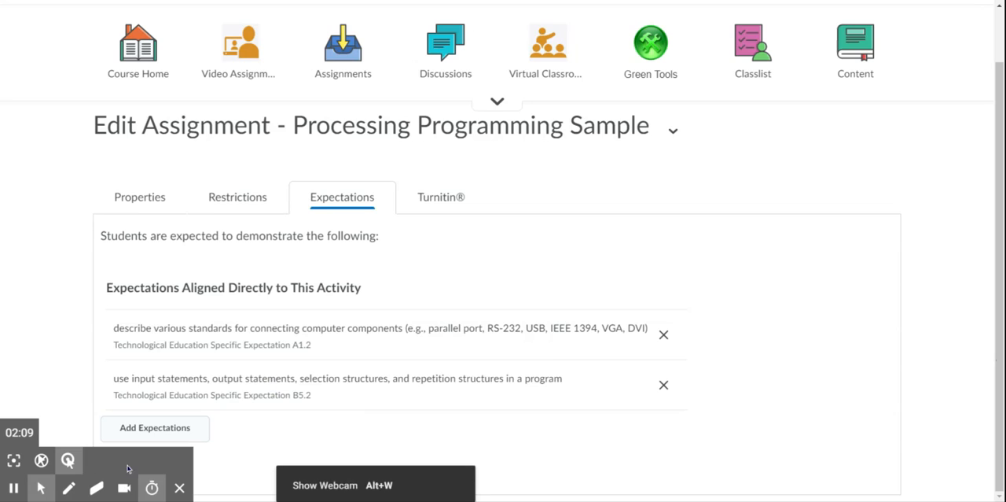
pyautogui.click(179, 488)
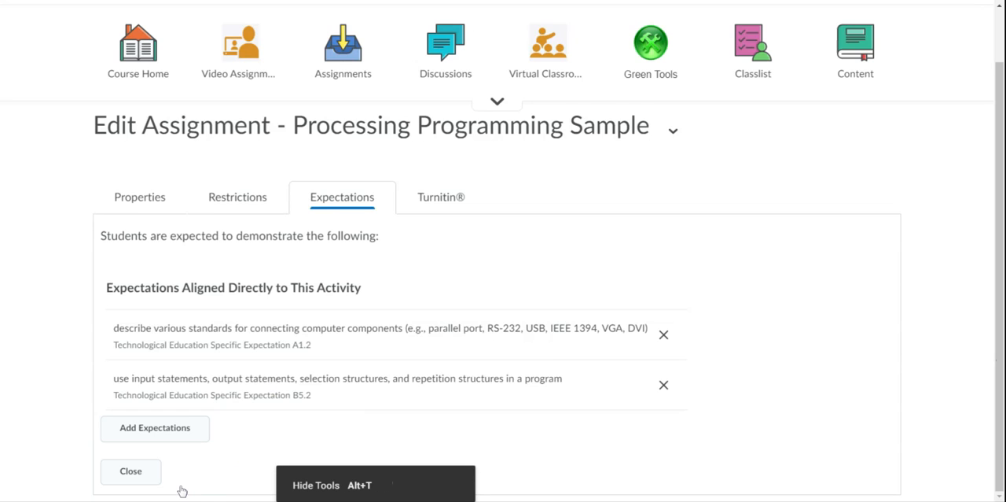
pyautogui.click(134, 477)
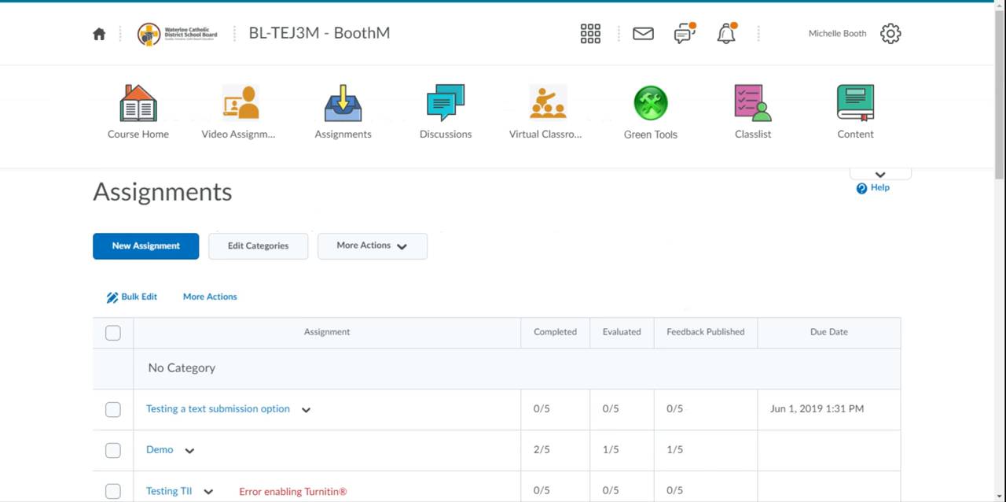
# Step: Open the test student's Processing Programming Sample submission for evaluation
pyautogui.moveTo(1000, 166); pyautogui.dragTo(995, 287)
pyautogui.click(248, 343)
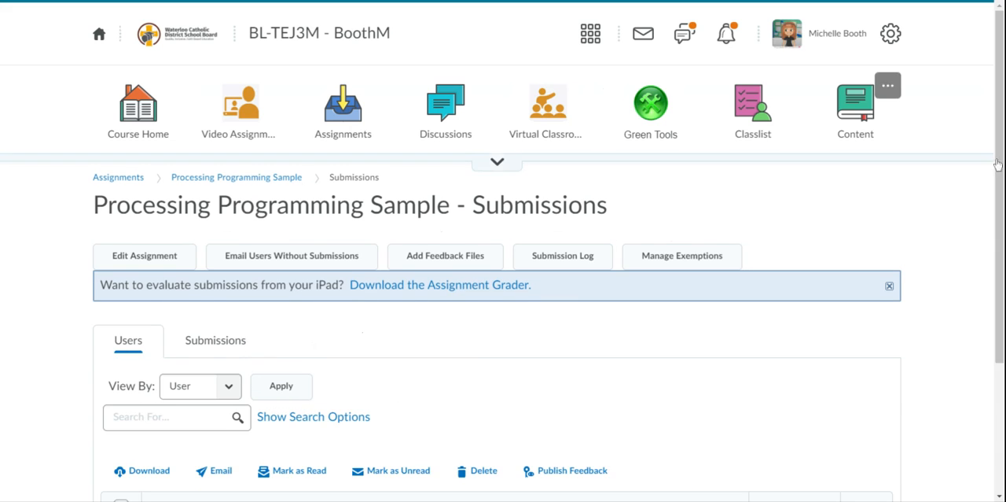
pyautogui.moveTo(995, 135); pyautogui.dragTo(996, 199)
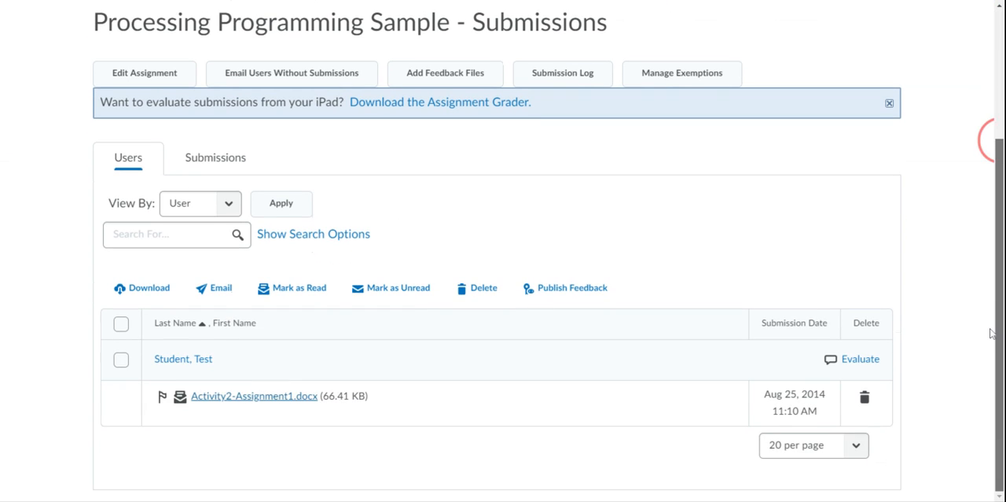
pyautogui.click(863, 359)
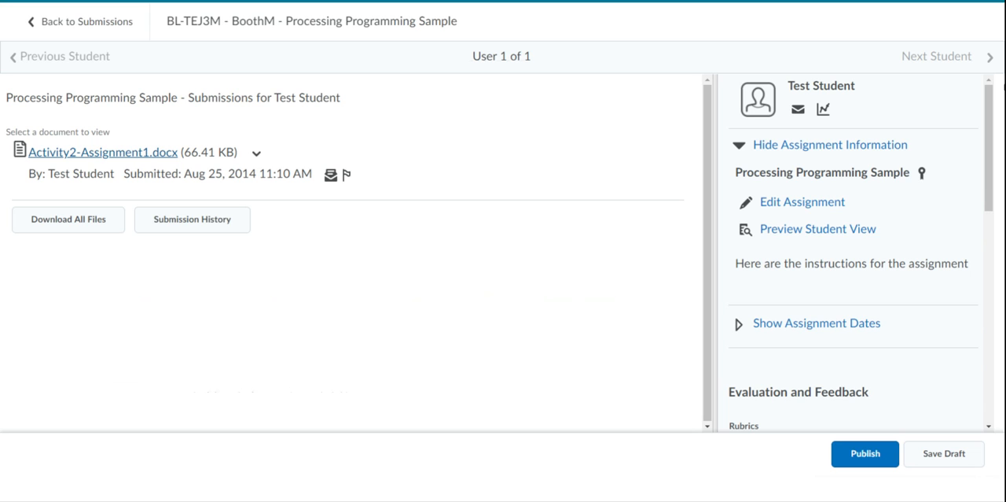
# Step: Rate expectation A1.2 at level 3 for the test student's submission and publish the evaluation
pyautogui.moveTo(990, 99); pyautogui.dragTo(981, 289)
pyautogui.click(791, 190)
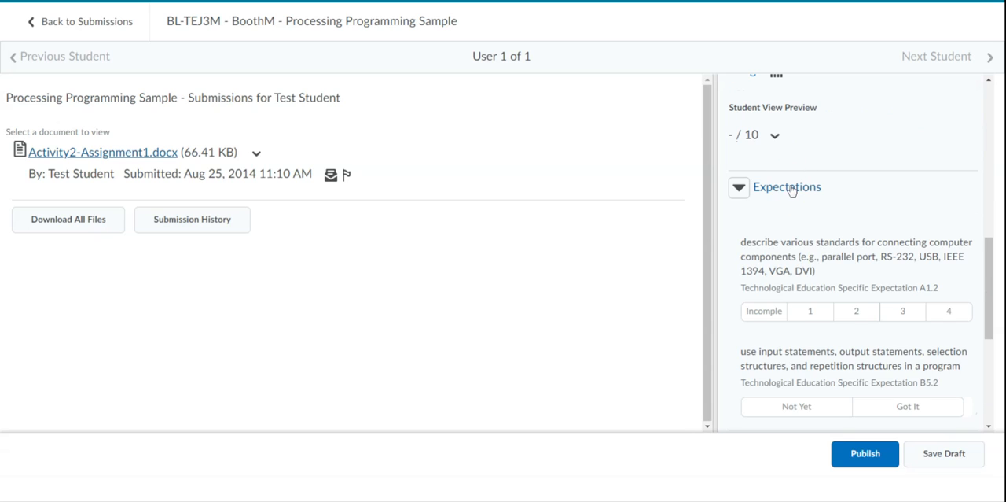
pyautogui.moveTo(988, 256); pyautogui.dragTo(993, 281)
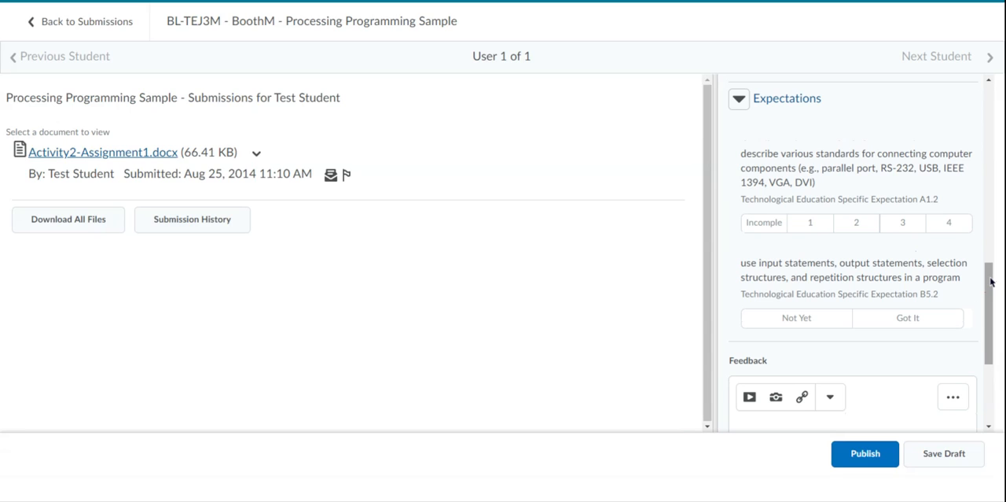
pyautogui.click(903, 228)
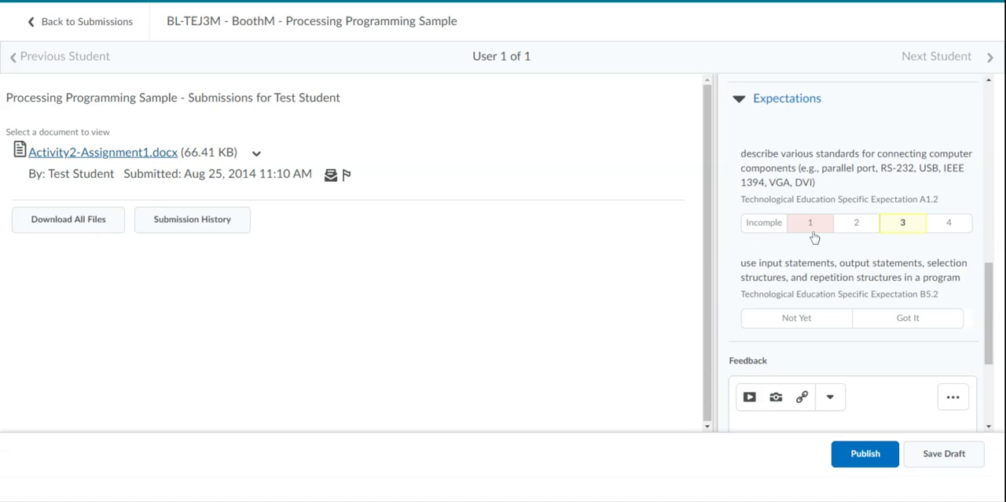
pyautogui.moveTo(992, 292); pyautogui.dragTo(993, 341)
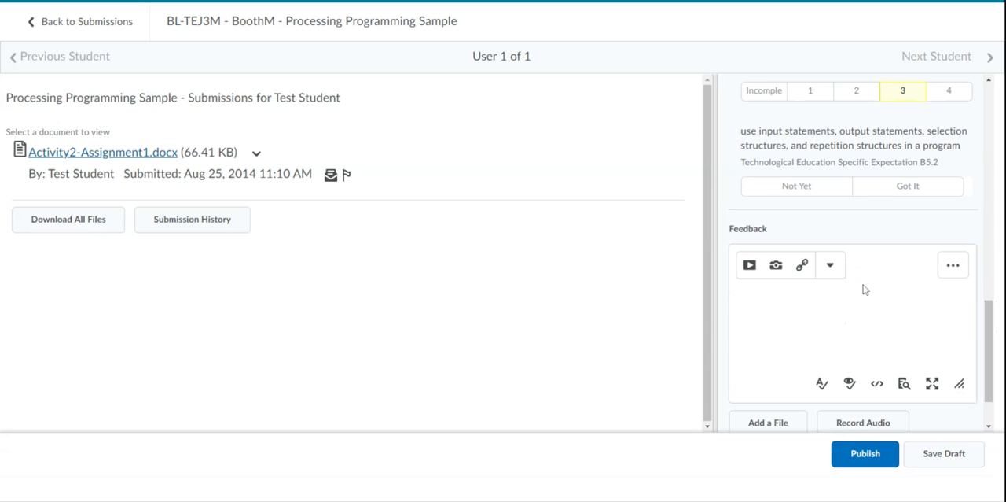
pyautogui.click(868, 456)
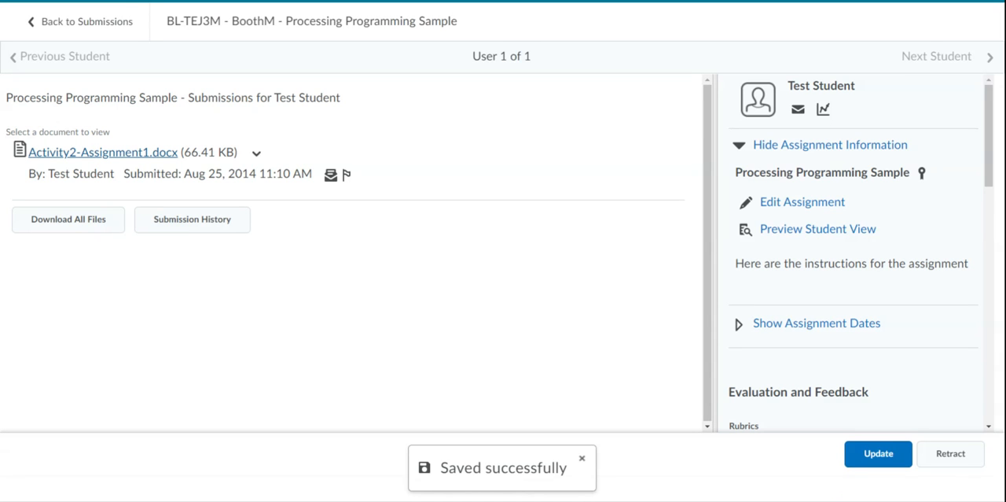
# Step: Open the test student's progress from the classlist and review the assessment status of each course expectation
pyautogui.click(70, 28)
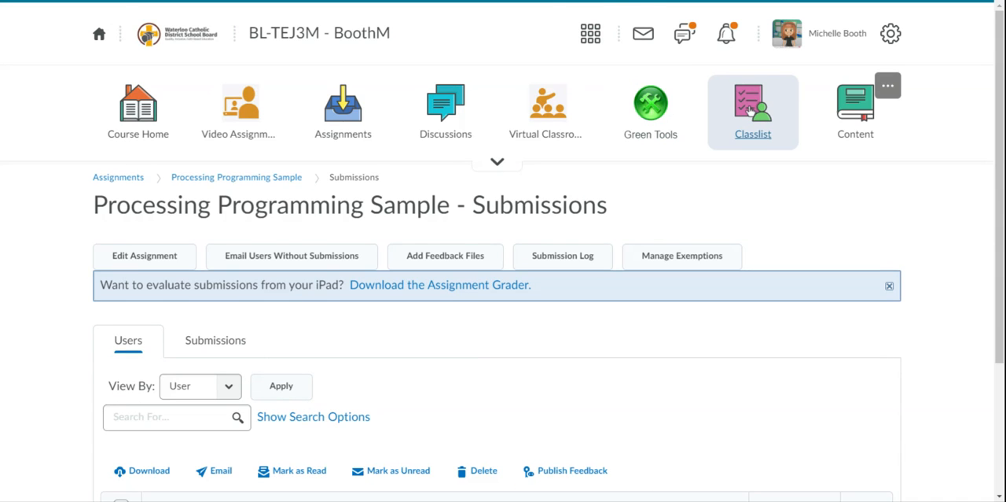
pyautogui.click(749, 110)
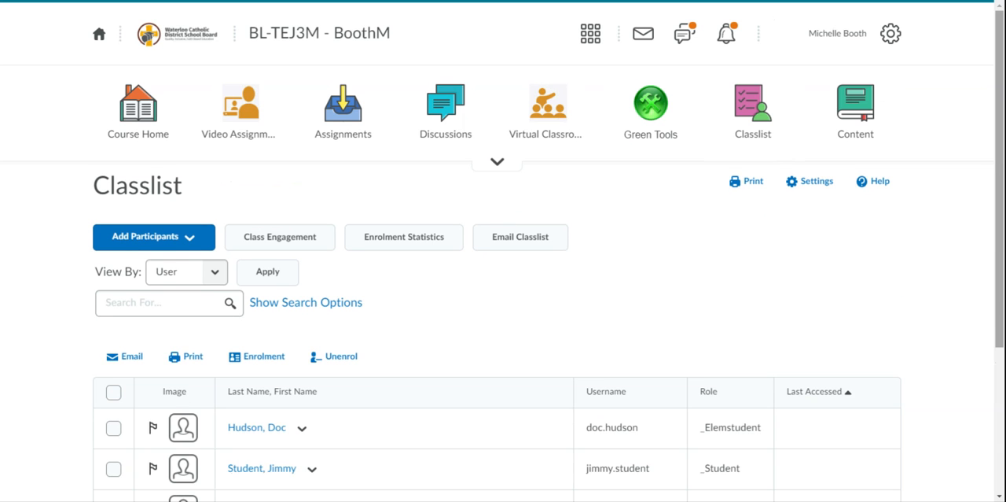
pyautogui.scroll(-3, 988, 122)
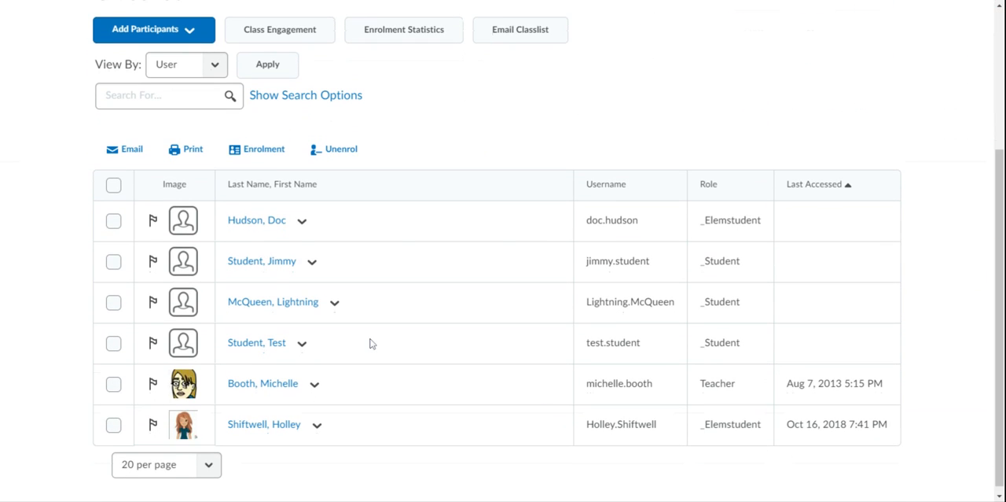
pyautogui.click(303, 343)
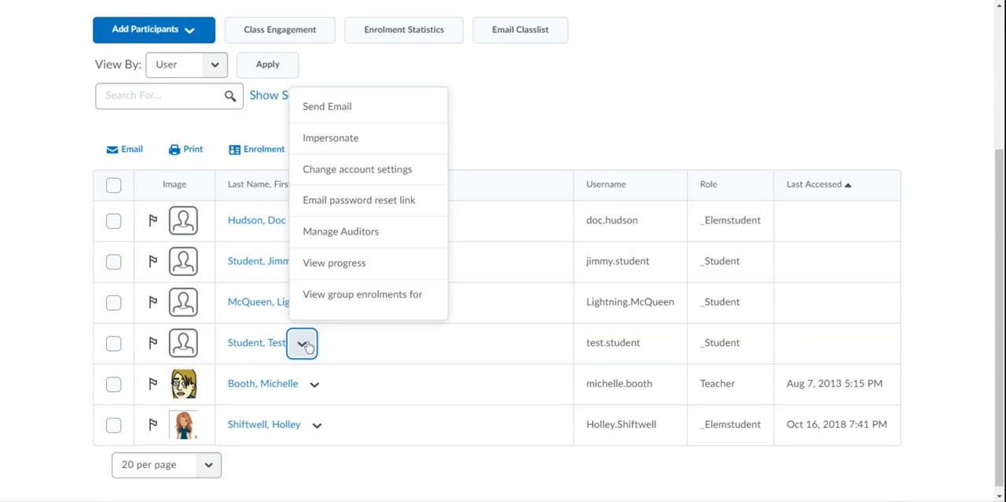
pyautogui.click(348, 270)
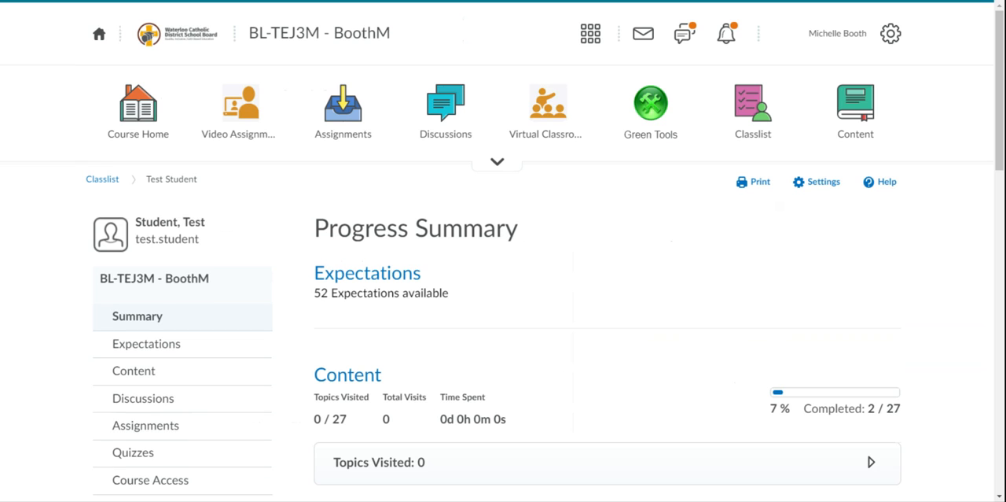
pyautogui.click(368, 282)
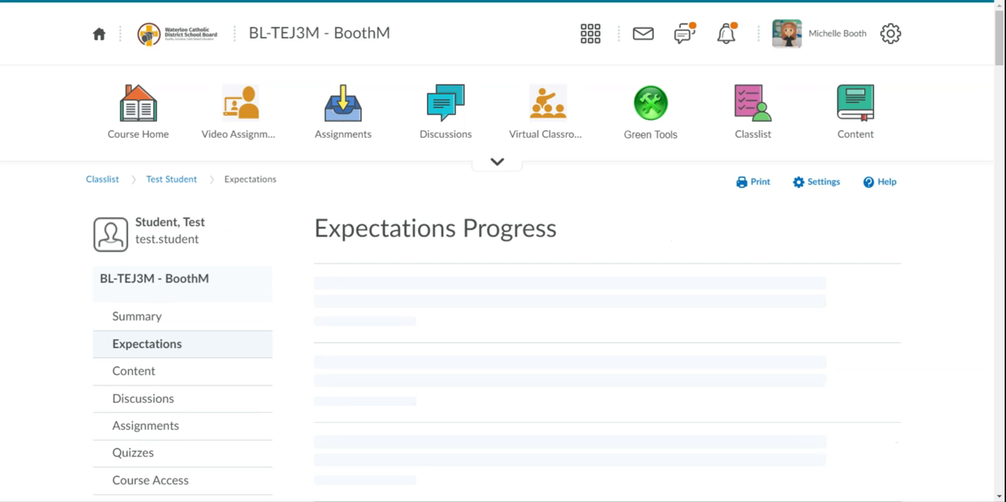
pyautogui.moveTo(1000, 48); pyautogui.dragTo(970, 71)
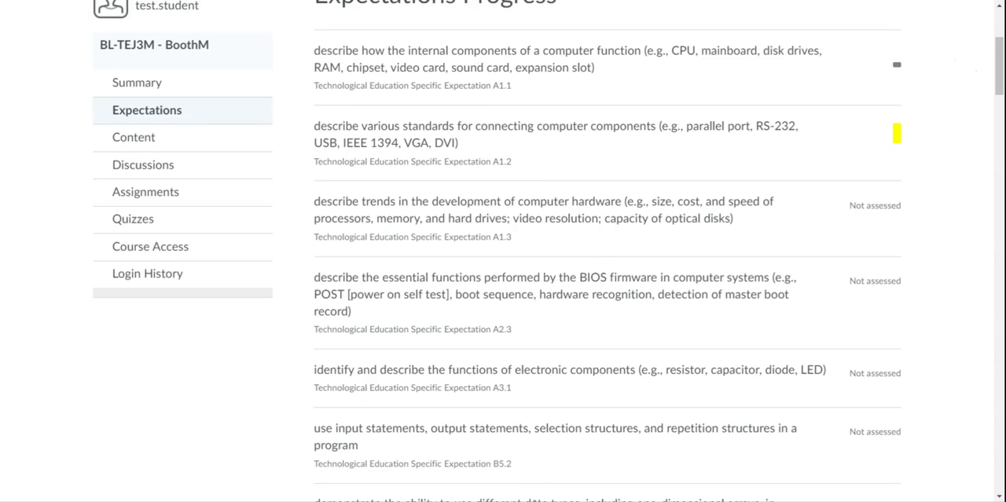
pyautogui.moveTo(1001, 84); pyautogui.dragTo(1002, 53)
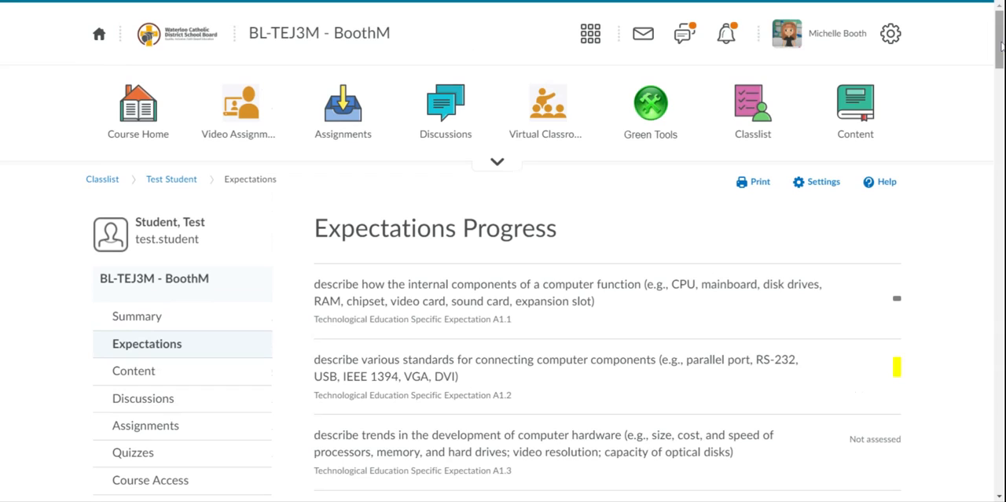